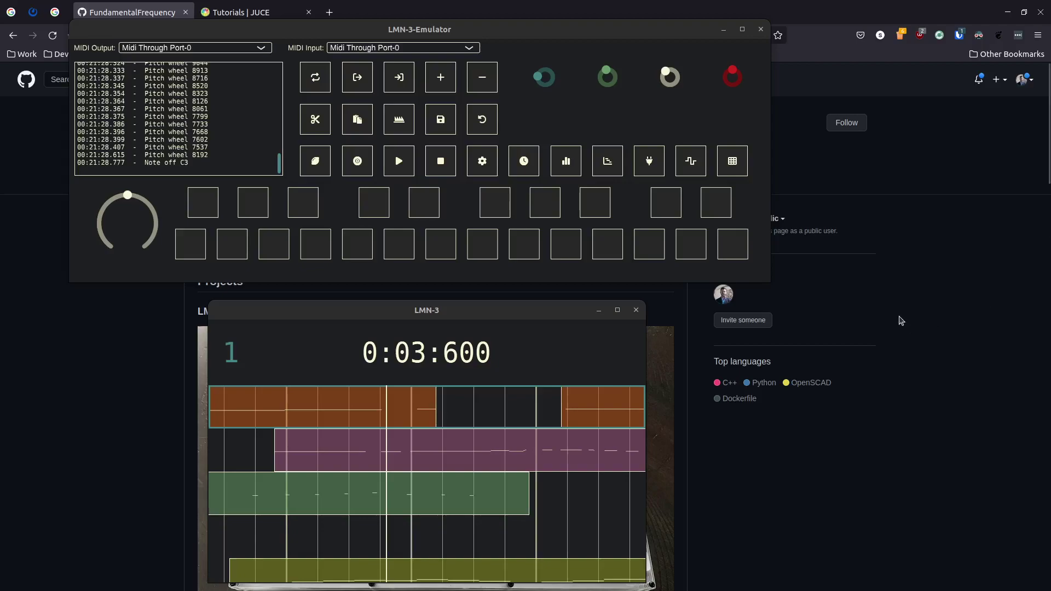
Step: Play two pad notes, then step through the tracks with the first encoder
left_click(691, 245)
left_click(441, 245)
scroll(550, 81, "up", 3)
scroll(550, 81, "down", 4)
scroll(671, 81, "up", 5)
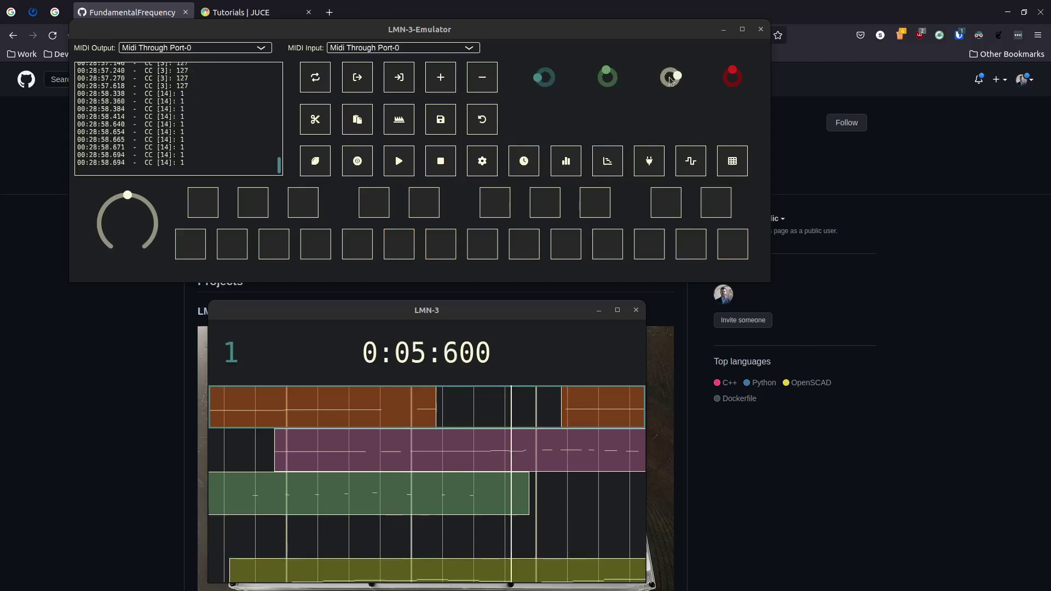
scroll(671, 81, "up", 5)
Step: Turn the grey transport encoder back until the playhead sits at 0:00:000
scroll(671, 81, "down", 7)
scroll(671, 80, "down", 1)
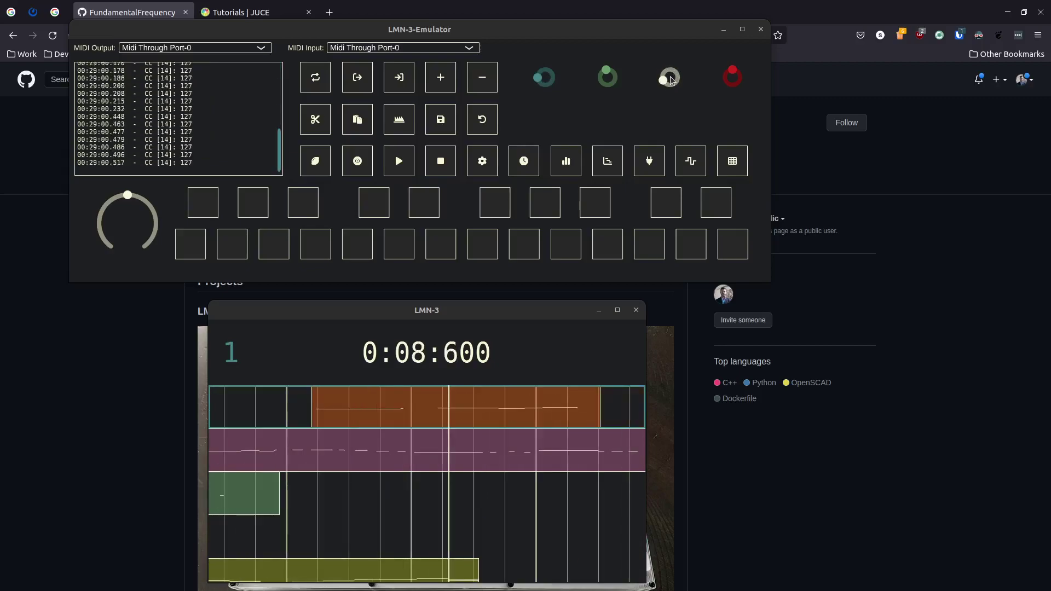
scroll(671, 80, "down", 3)
scroll(670, 80, "down", 2)
scroll(671, 81, "down", 3)
scroll(673, 80, "down", 4)
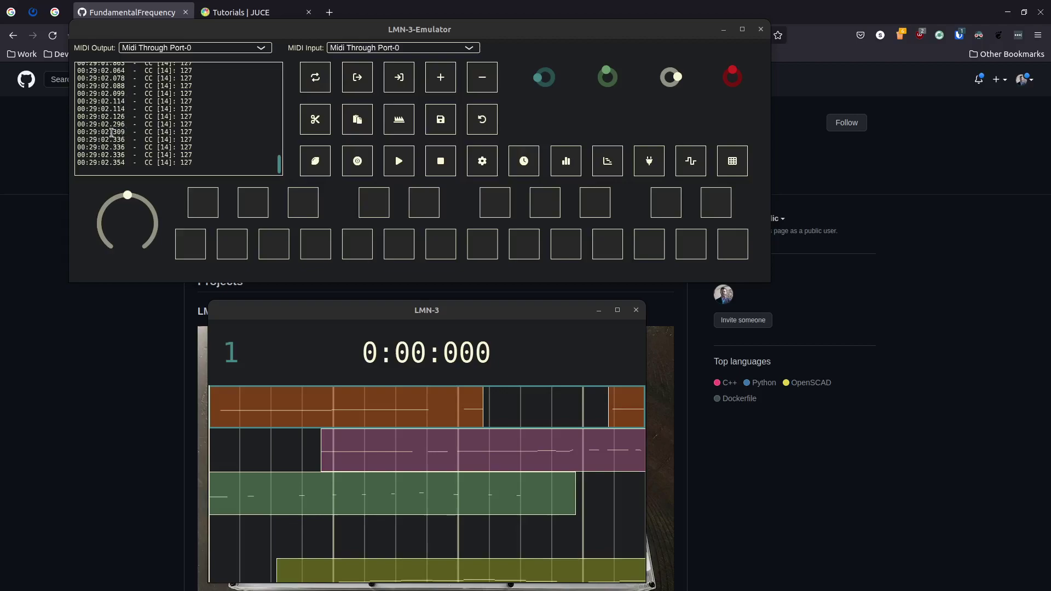
Step: Play an ascending pad run from E3 to A3, followed by D3
left_click(449, 248)
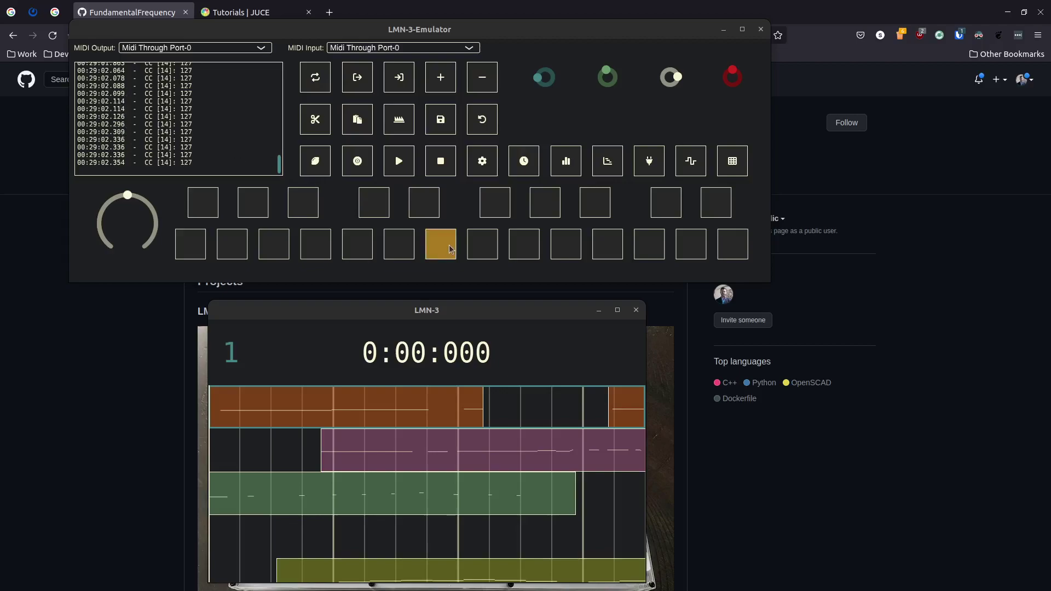
left_click(449, 249)
left_click(482, 245)
left_click(523, 245)
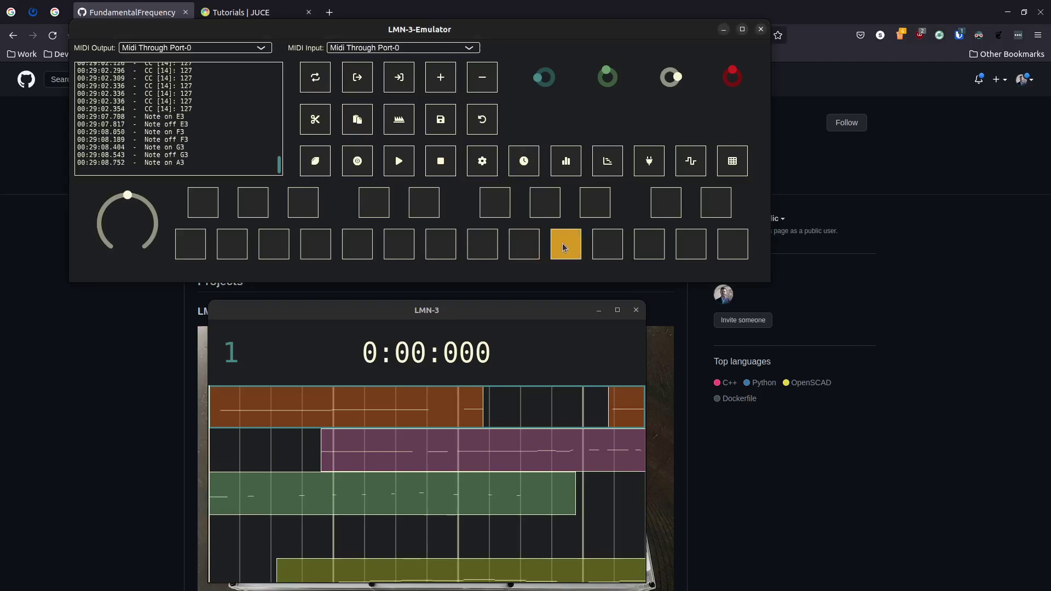
left_click(565, 245)
left_click(388, 249)
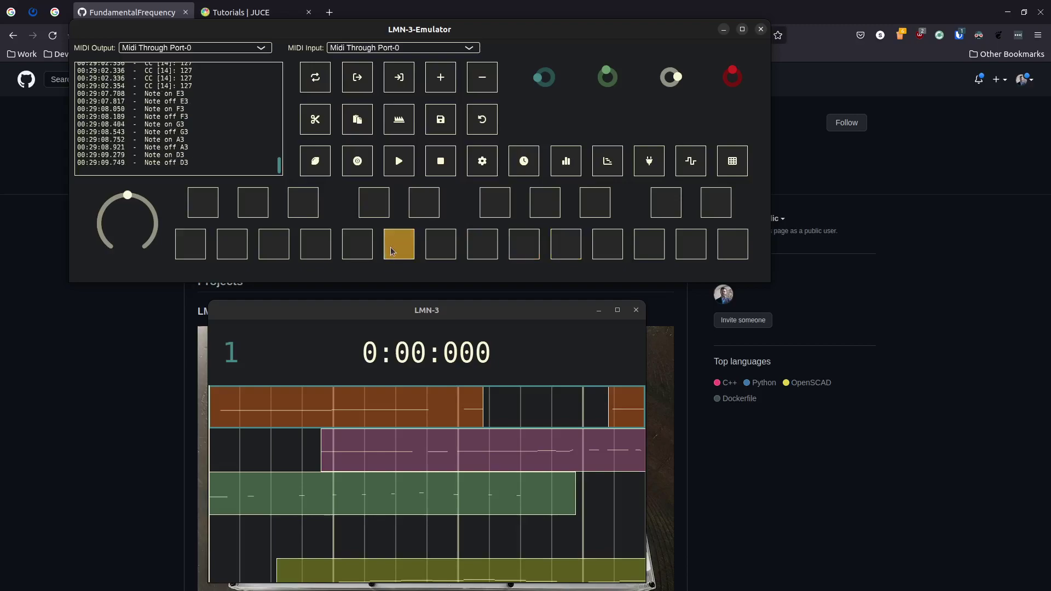
Step: Play D4 and E4 from keyboard keys, then hold a note and bend its pitch upward
key("a")
key("d")
key("g")
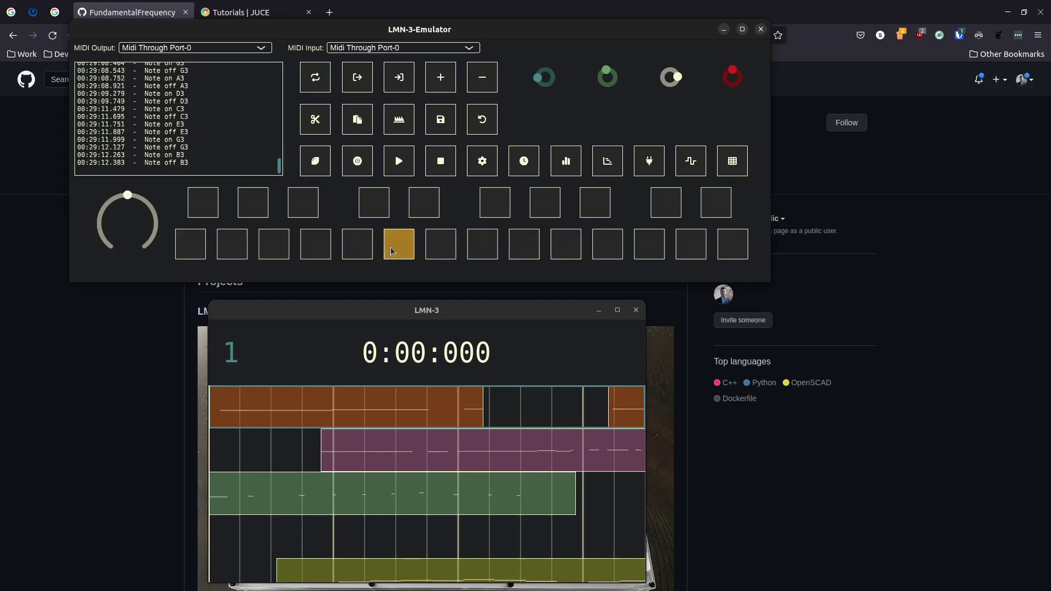
key("d")
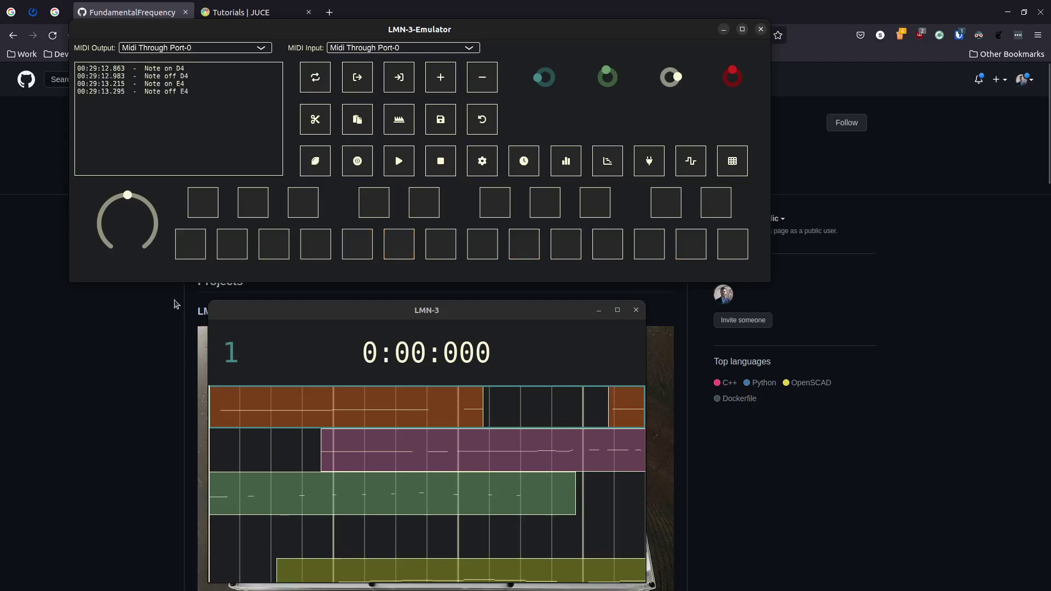
key("a")
left_click_drag(124, 226, 134, 202)
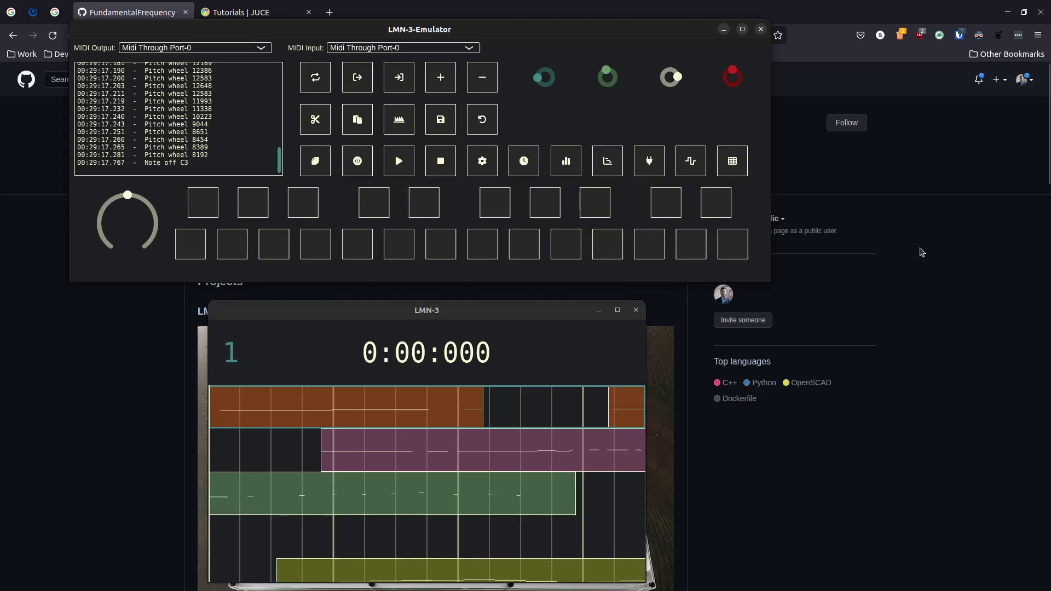
Step: Quit the emulator and DAW with Alt+F4, then scroll the org page to Repositories and back
key("alt+F4")
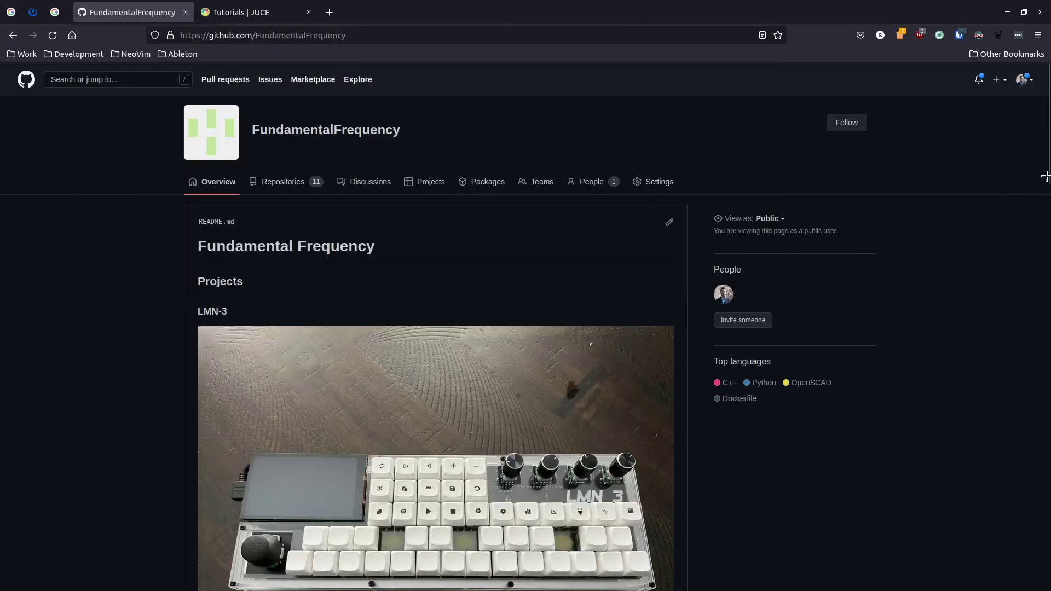
scroll(675, 180, "down", 7)
scroll(675, 180, "down", 8)
scroll(676, 181, "down", 2)
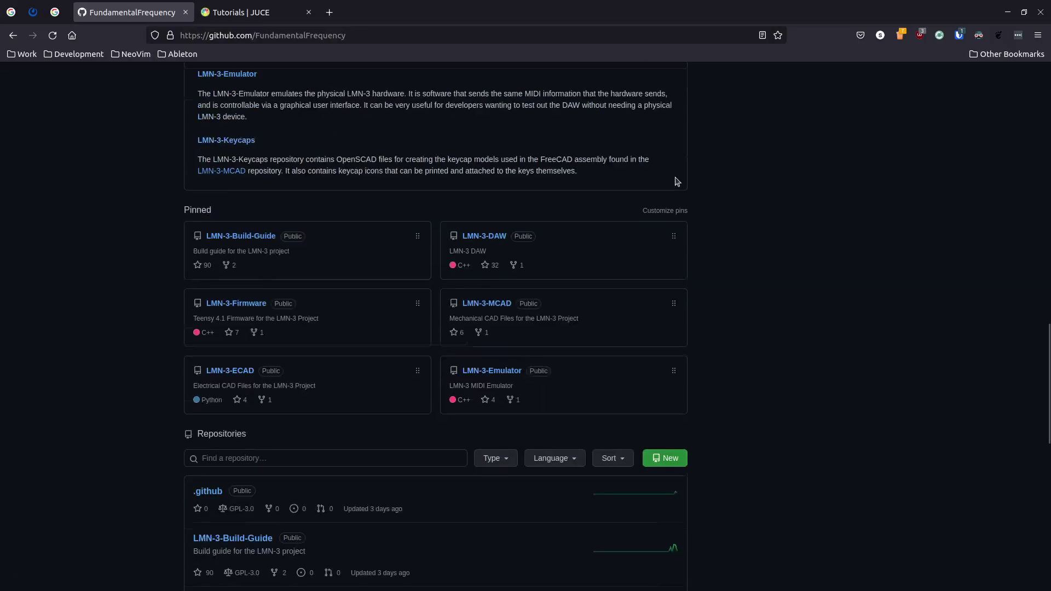
scroll(491, 395, "up", 5)
scroll(492, 397, "up", 5)
scroll(493, 399, "up", 5)
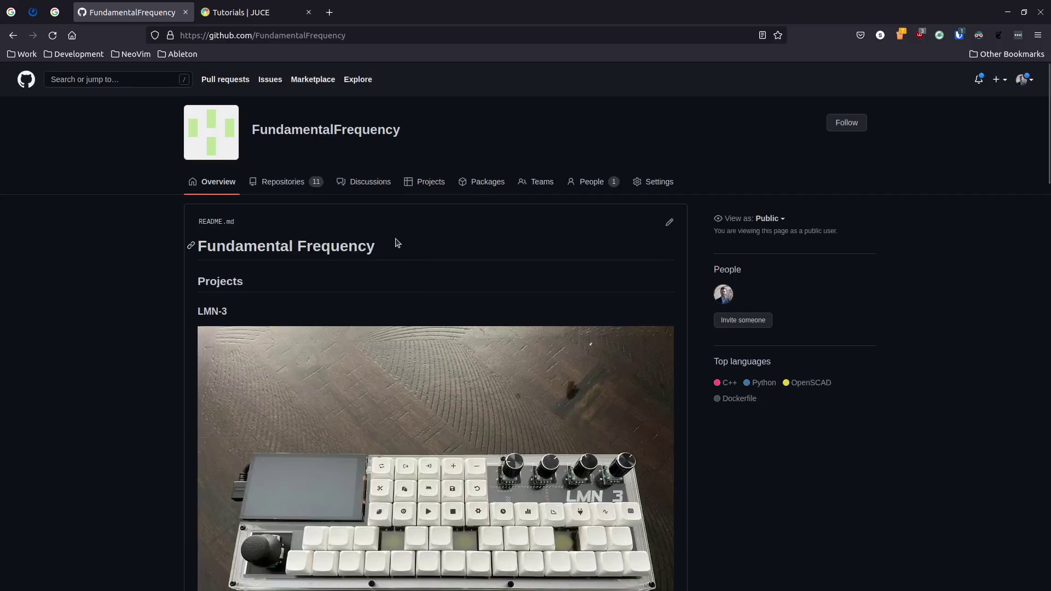
Step: Switch the FundamentalFrequency organization page to its Discussions tab
left_click(369, 183)
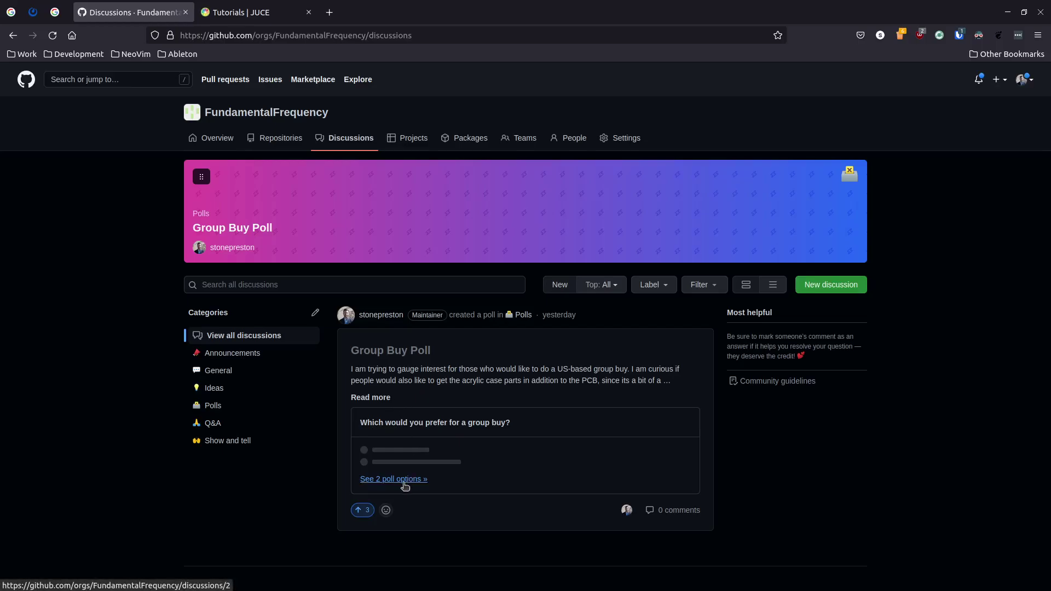
Step: Open discussion #2, the Group Buy Poll, to view its 5-vote results
left_click(404, 483)
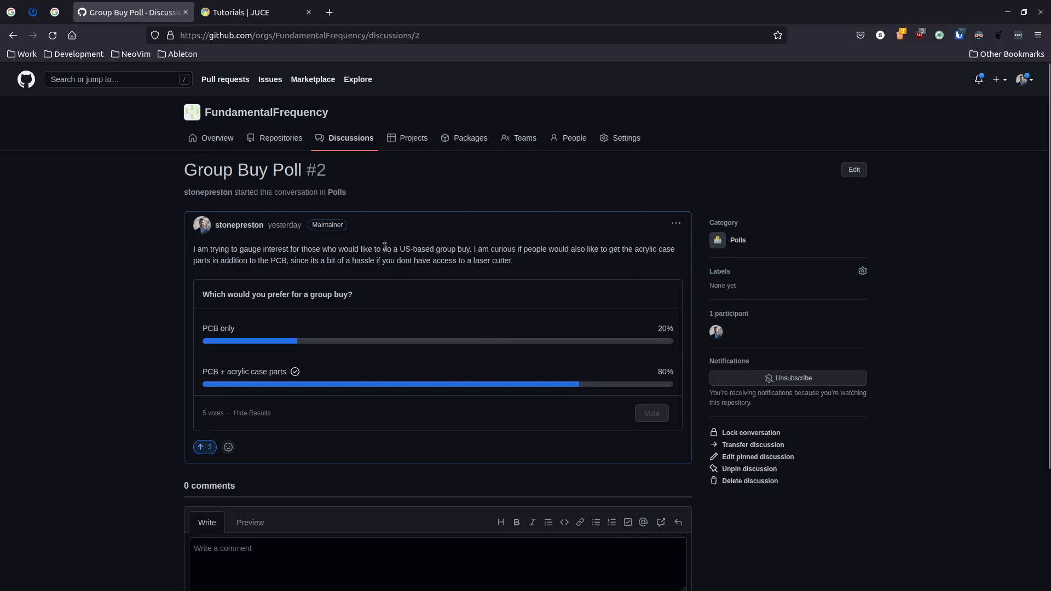
Step: Show the organization's Repositories tab and scroll through the repository list
left_click(291, 147)
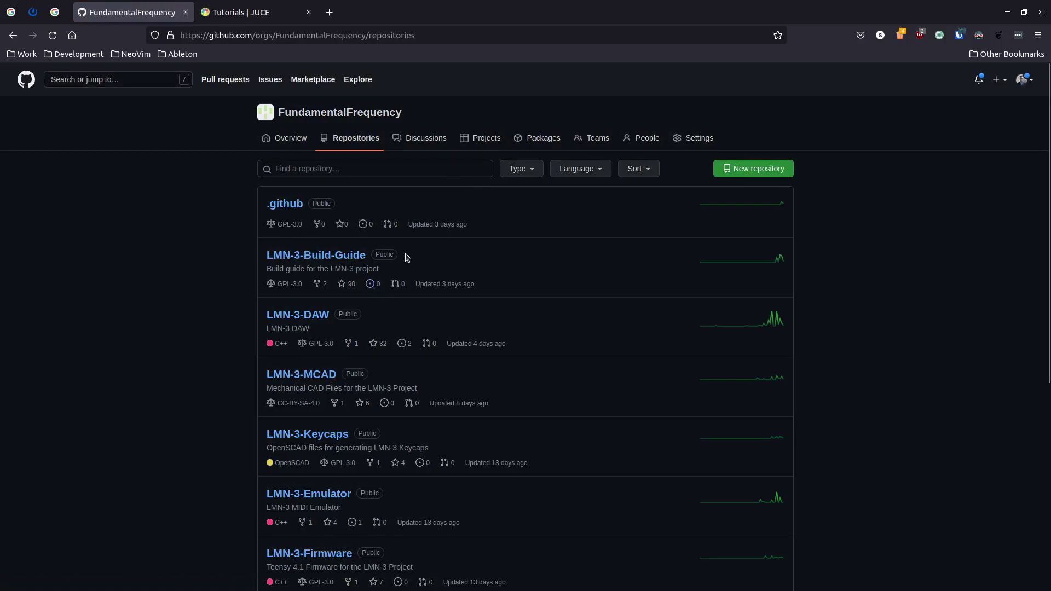
scroll(435, 299, "down", 3)
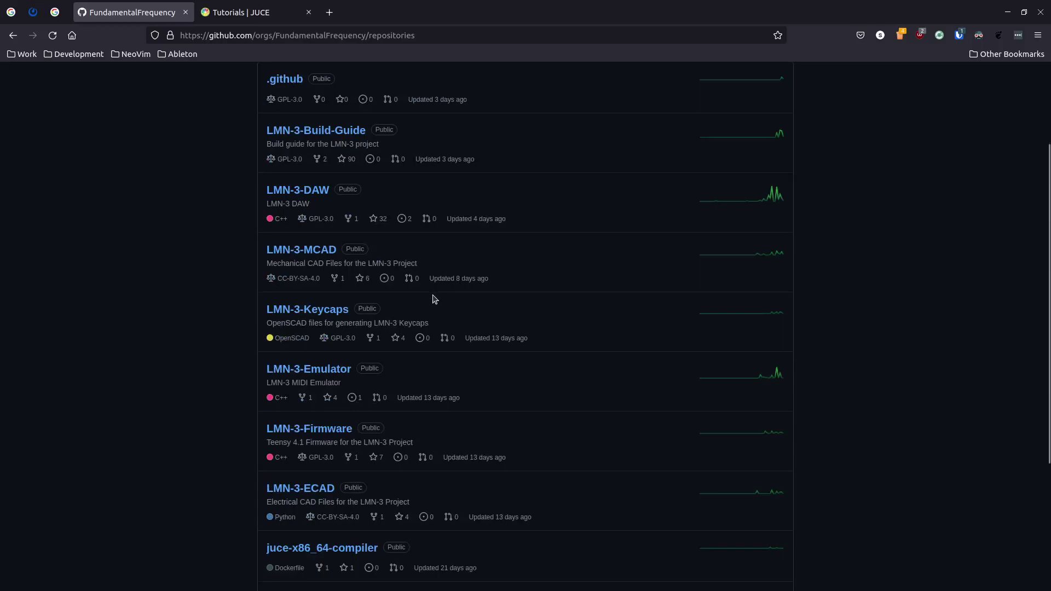
scroll(435, 298, "up", 3)
Step: Open the LMN-3-DAW repository, reload it, and scroll through its README and back up
left_click(316, 314)
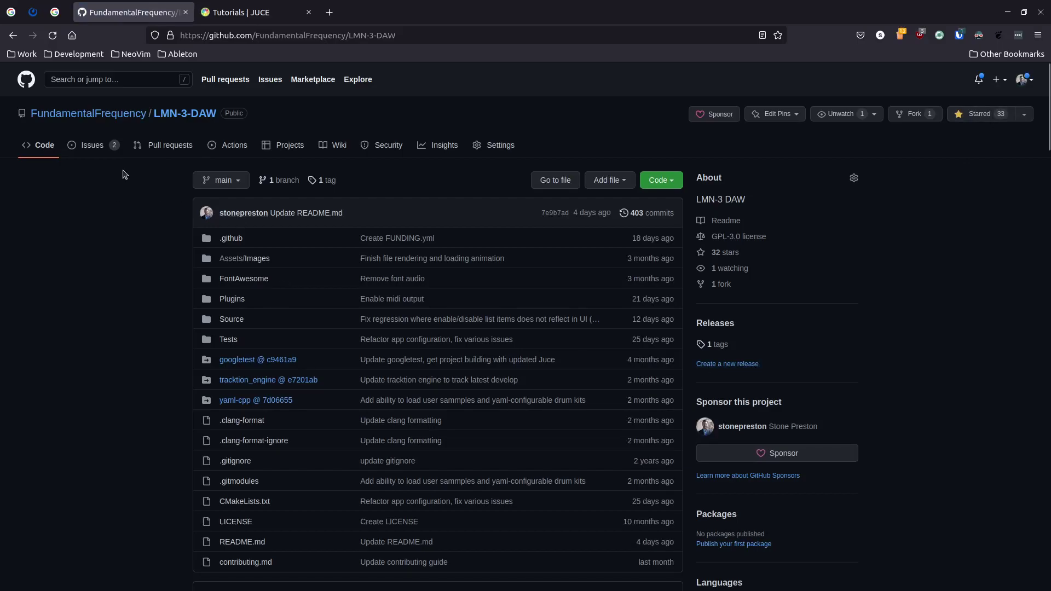
left_click(189, 119)
scroll(469, 299, "down", 5)
scroll(470, 306, "down", 5)
scroll(468, 312, "up", 5)
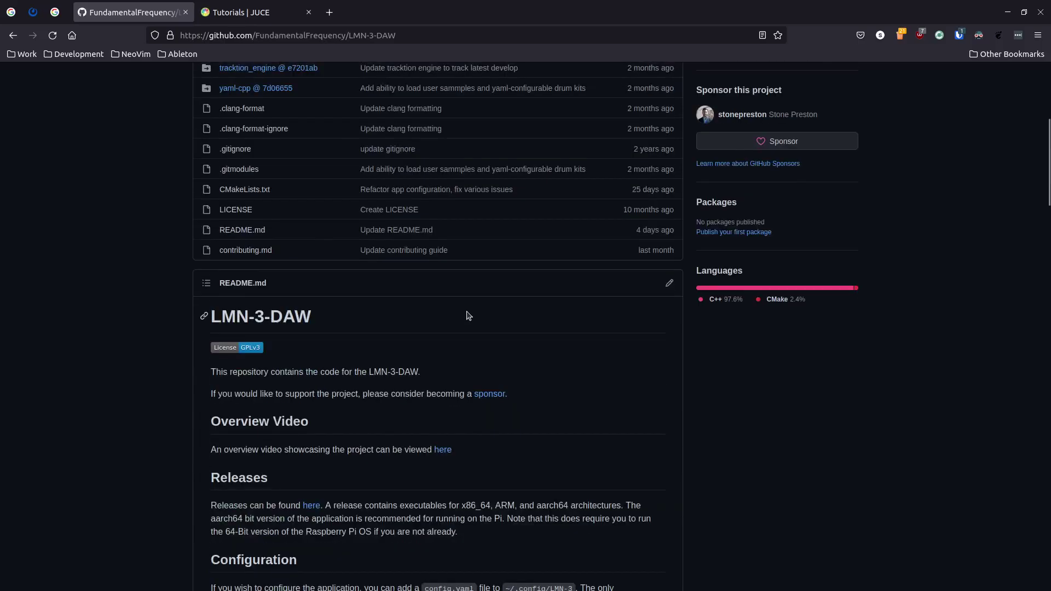
scroll(467, 307, "up", 5)
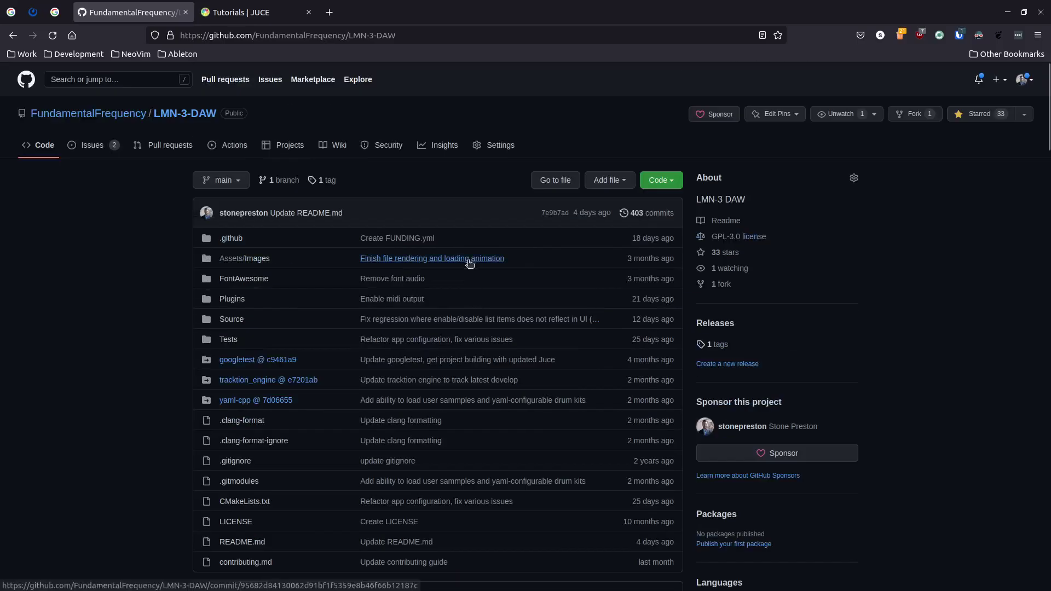
Step: Follow the FundamentalFrequency breadcrumb back to the organization overview with the LMN-3 photo
left_click(134, 114)
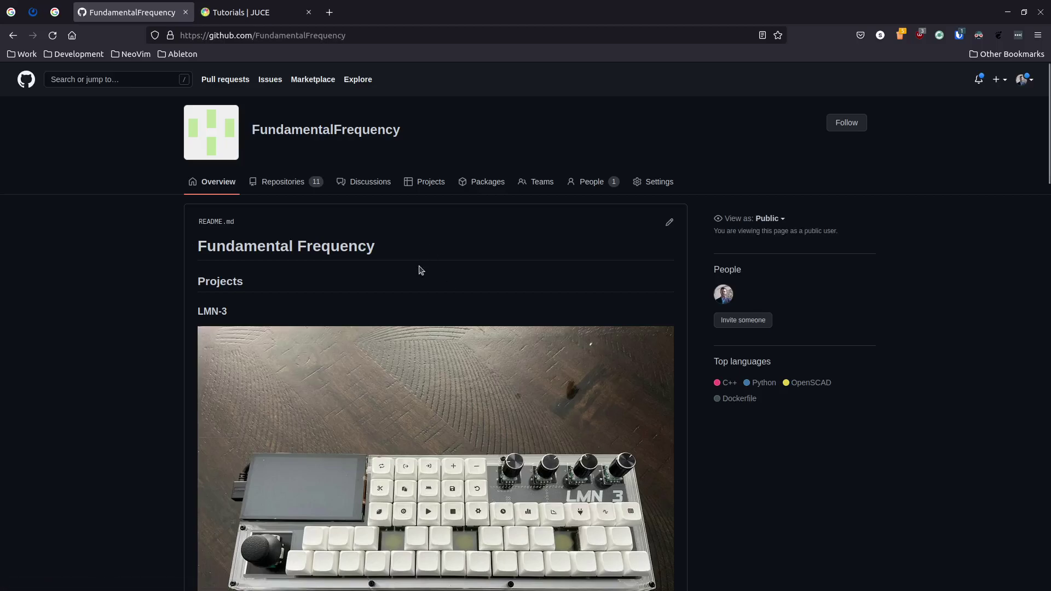
scroll(605, 357, "down", 1)
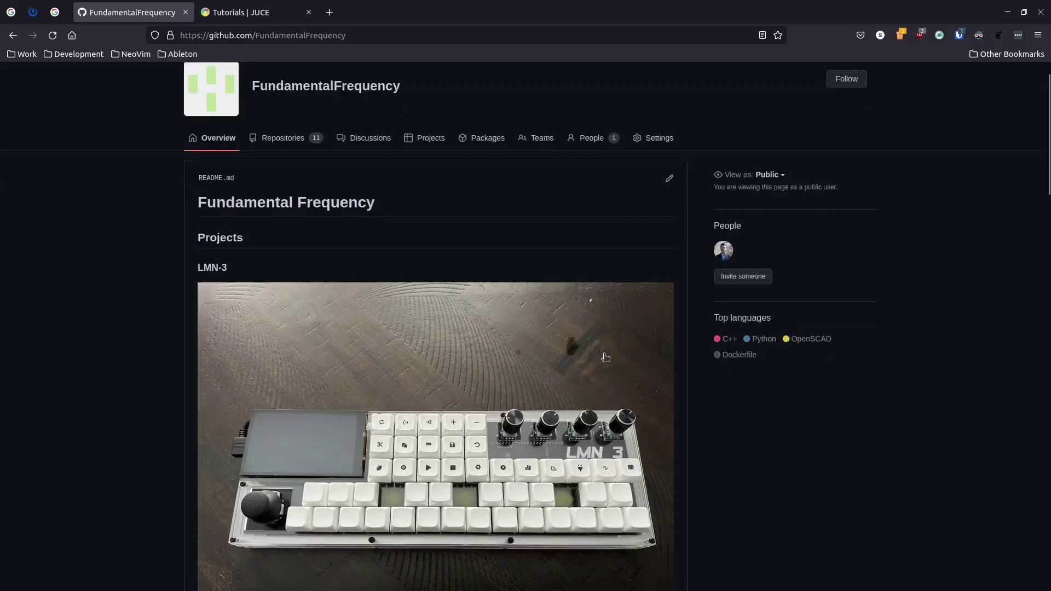
scroll(605, 356, "down", 3)
scroll(525, 363, "up", 4)
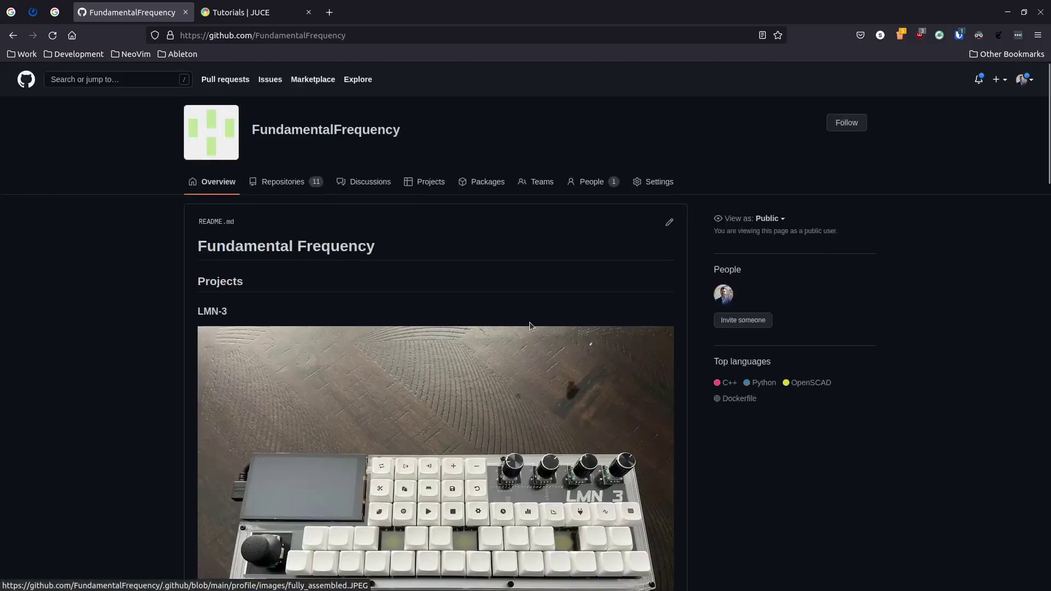